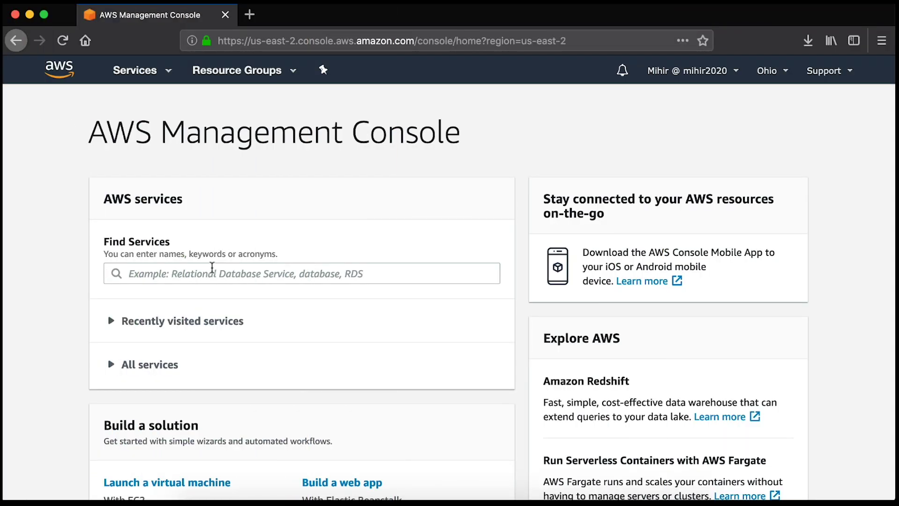
- Find the qs-kc-mihir bucket in Amazon S3, select it, and dismiss its summary panel
click(212, 270)
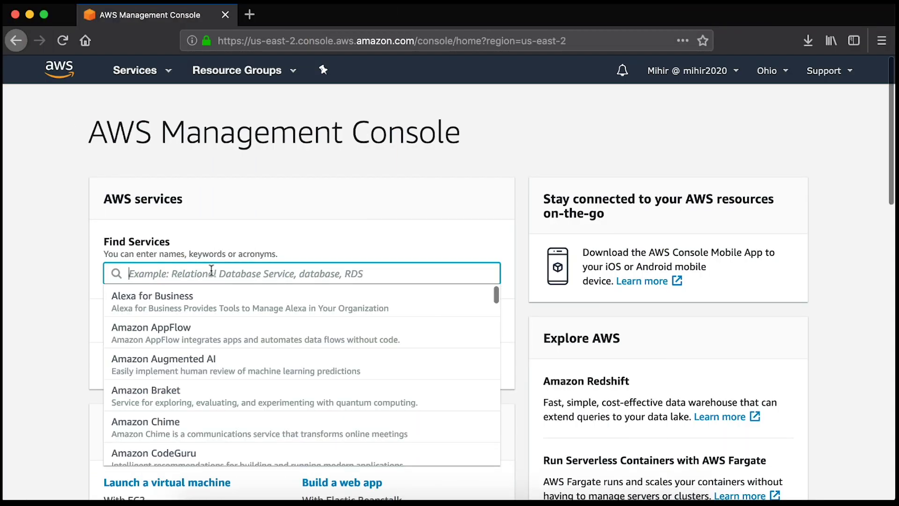
text(Amazon)
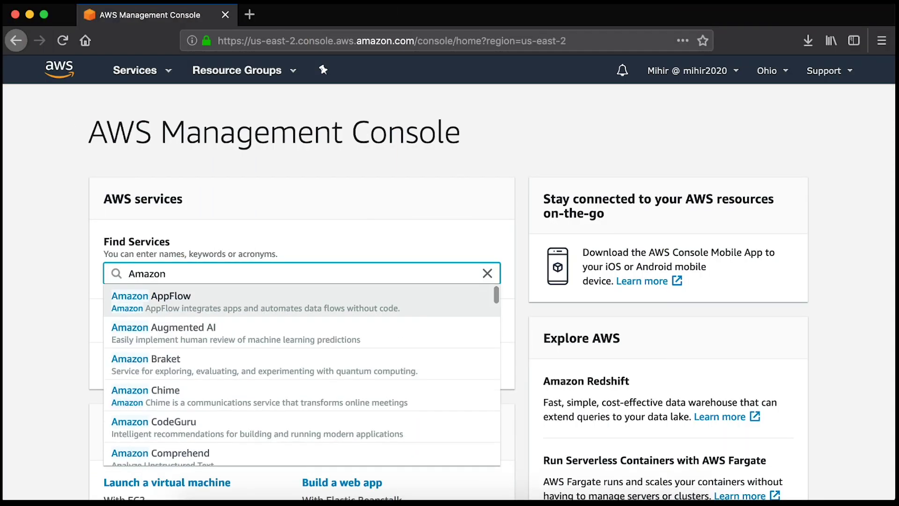
text( s3)
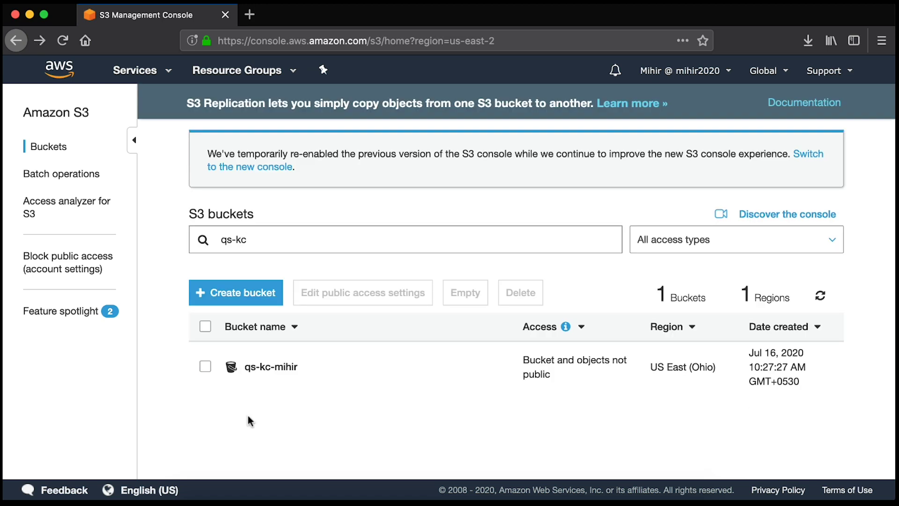
scroll(248, 420, down, 1)
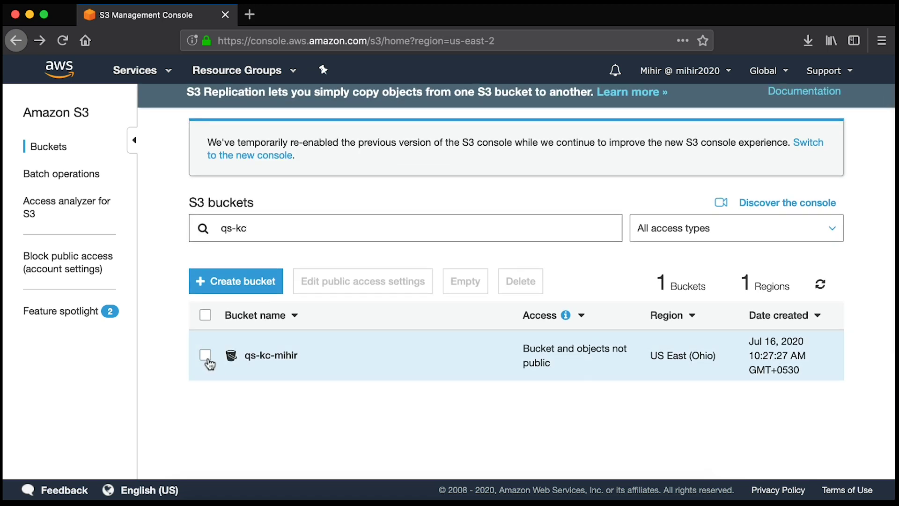
click(205, 356)
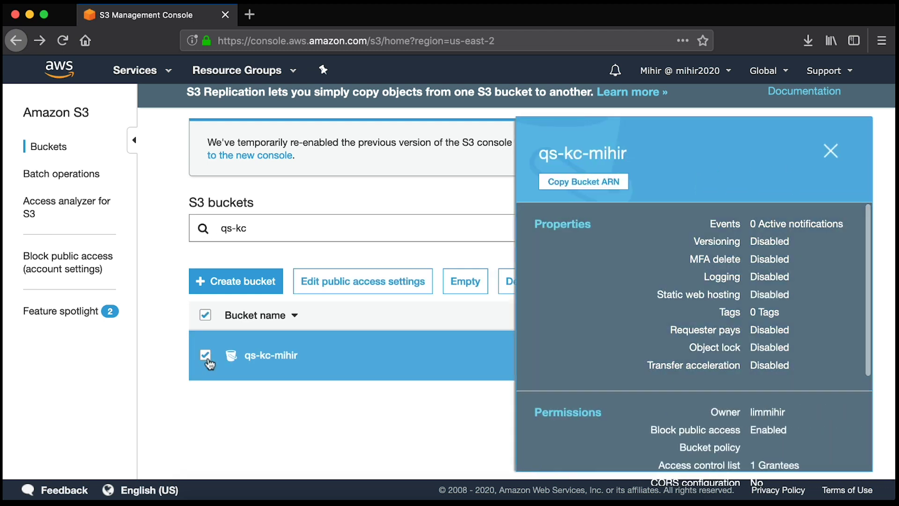
click(831, 151)
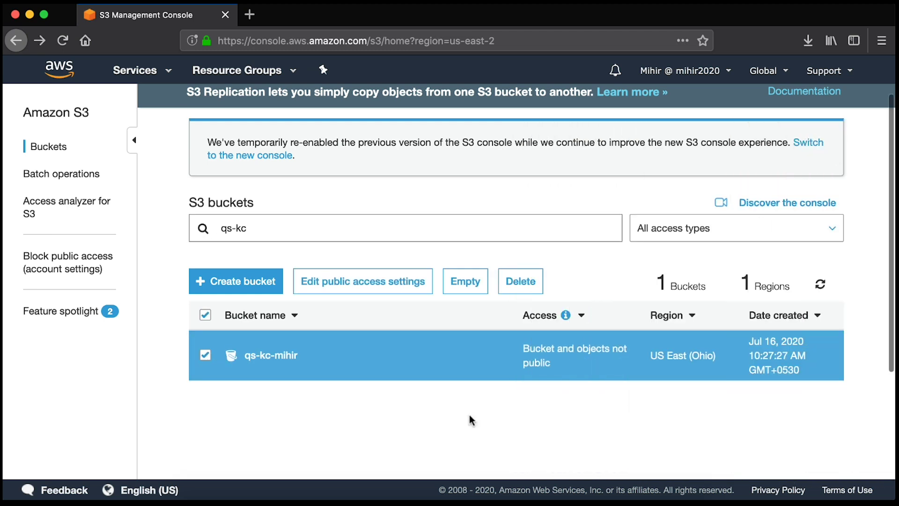
scroll(471, 420, down, 1)
- Open the qs-kc-mihir Bucket Policy editor and bring up the Policy generator link's menu
click(262, 319)
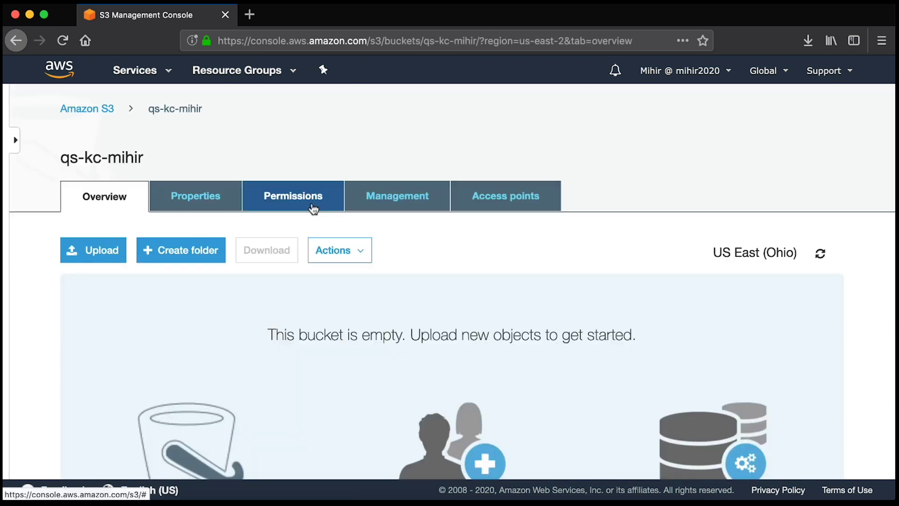
click(313, 206)
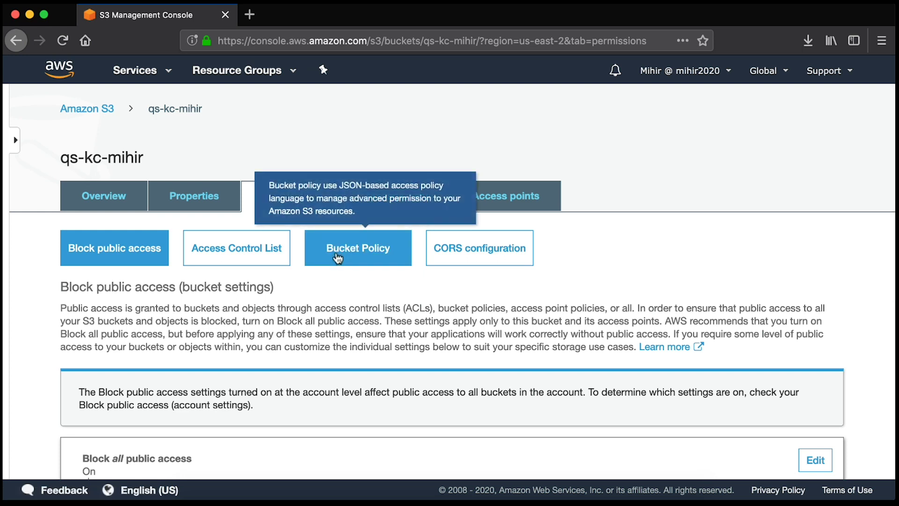
click(357, 247)
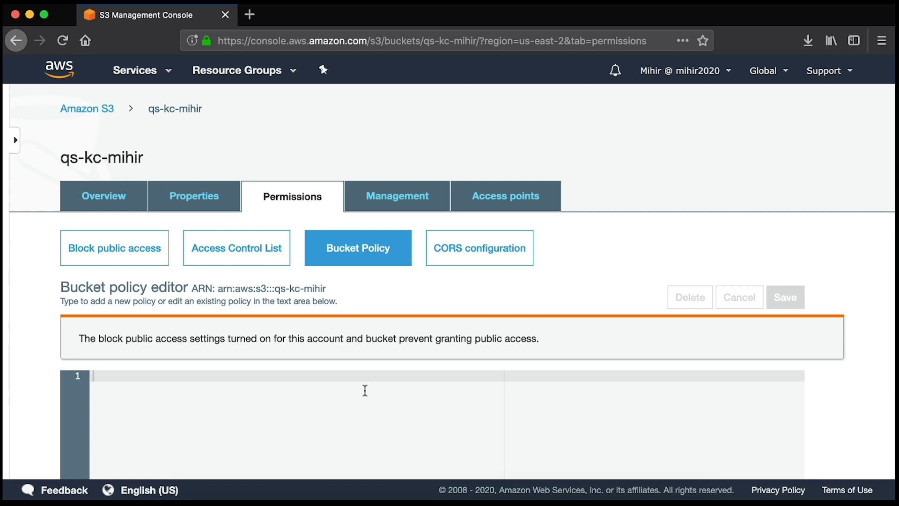
scroll(510, 278, down, 5)
scroll(509, 277, down, 5)
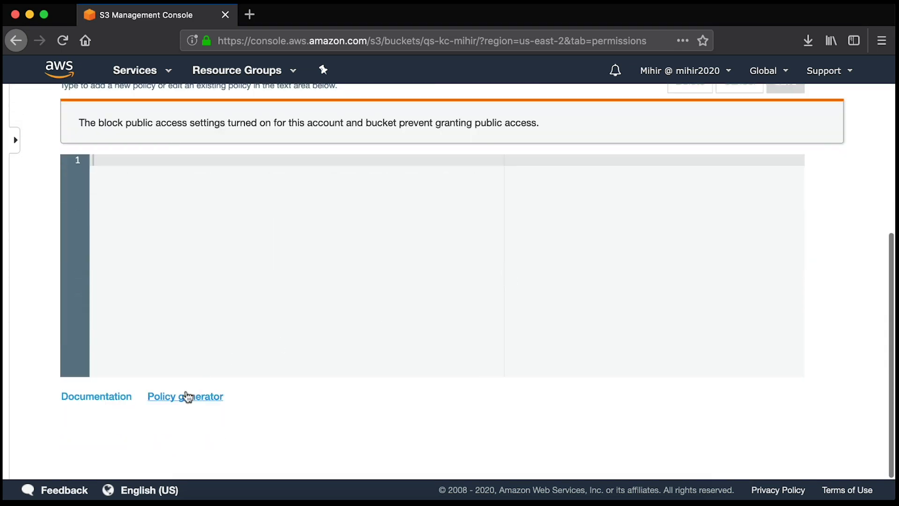
right_click(187, 397)
- Open the AWS Policy Generator in a new tab and choose S3 Bucket Policy
click(250, 356)
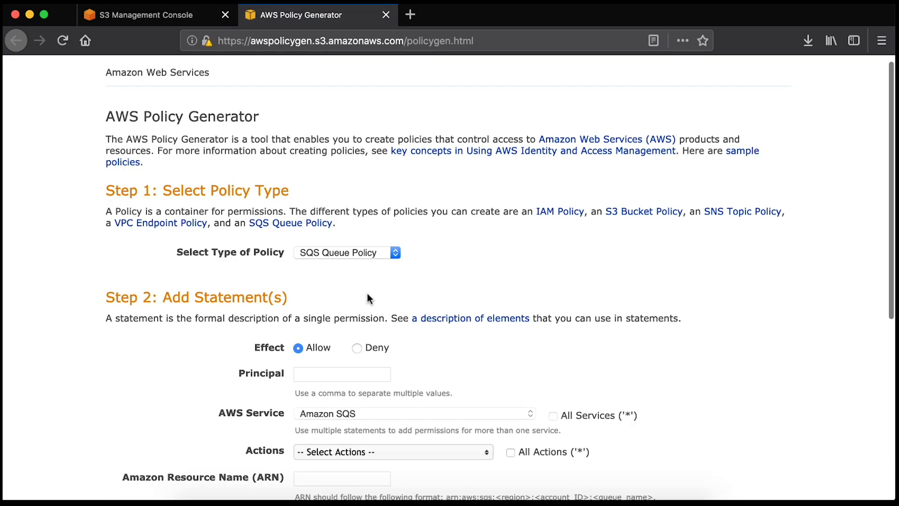
scroll(367, 292, down, 1)
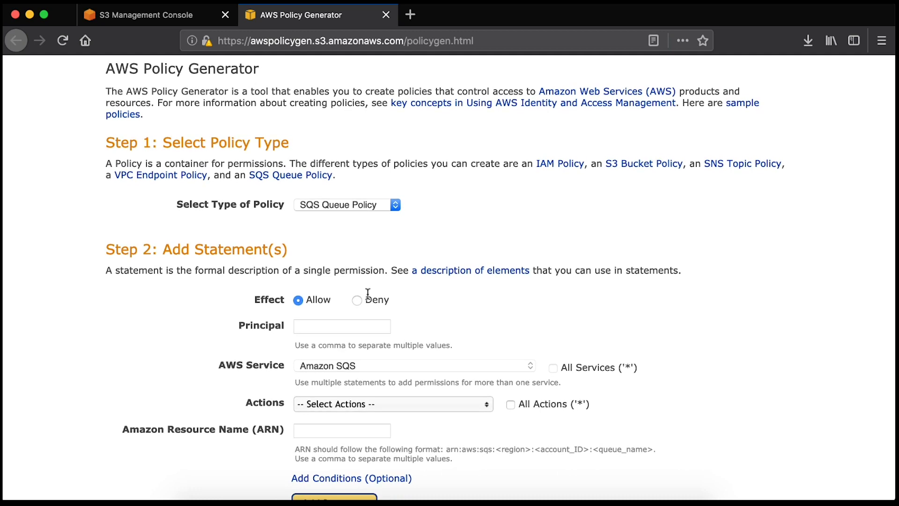
click(324, 205)
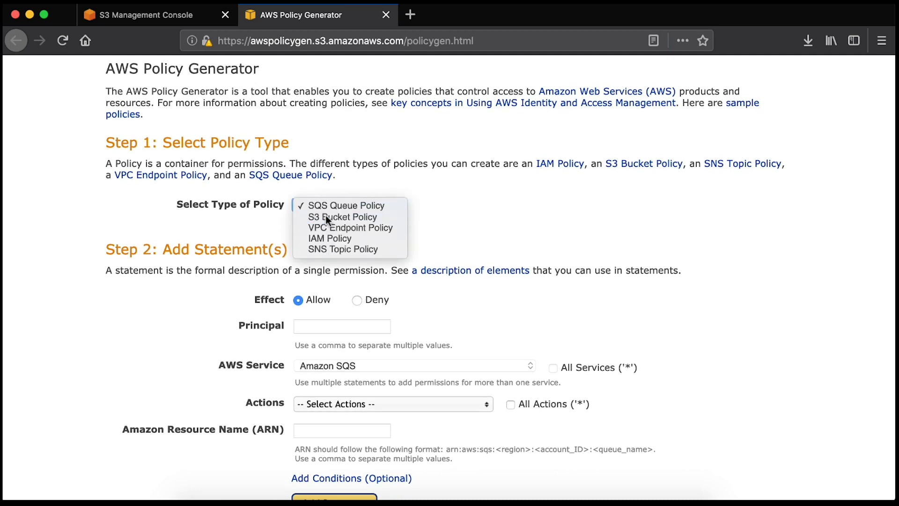
click(325, 217)
click(341, 250)
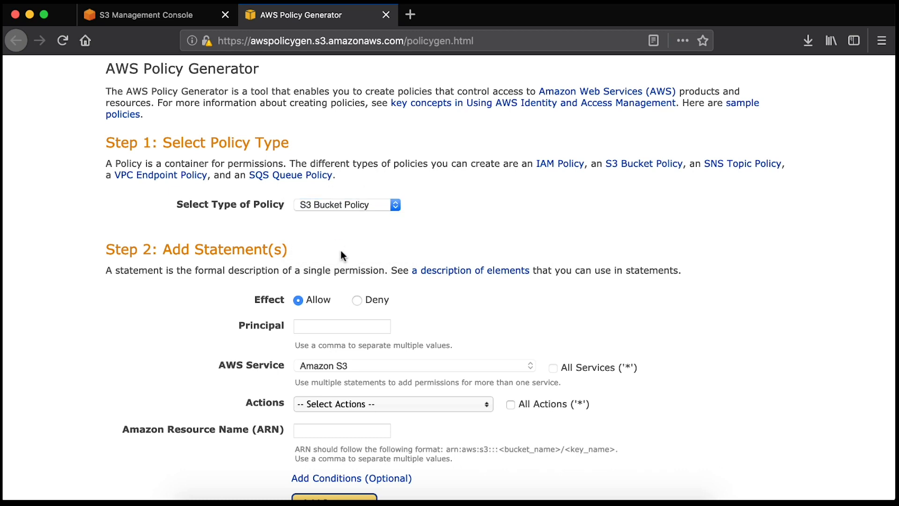
- Draft a Deny statement with principal *, all S3 actions, and the qs-kc-mihir ARN
click(357, 300)
scroll(420, 319, down, 2)
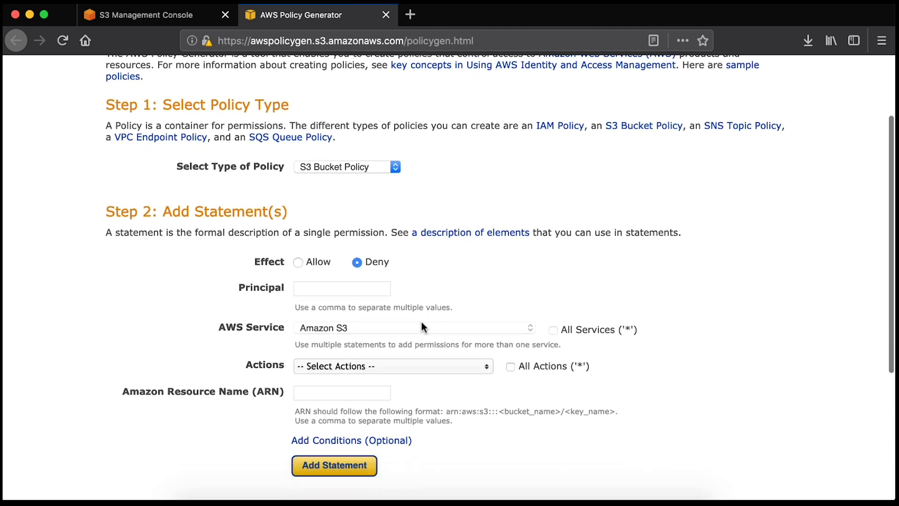
click(358, 277)
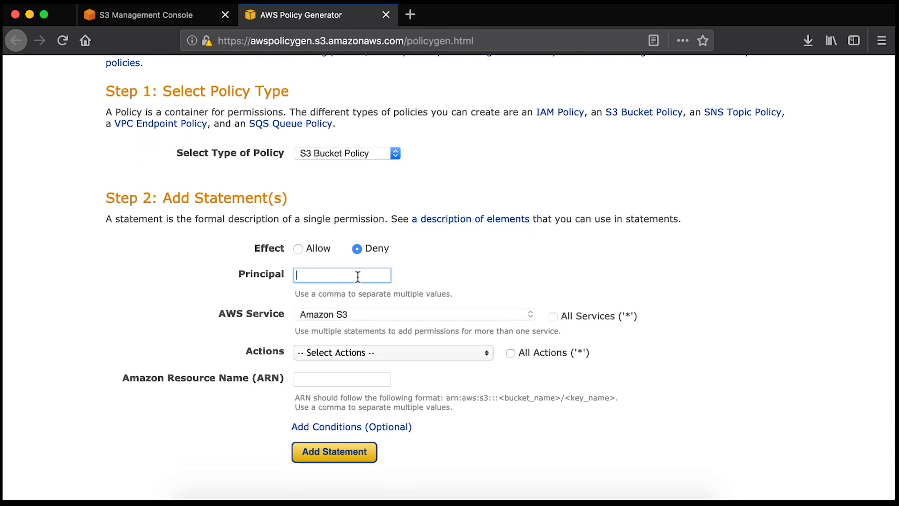
text(*)
scroll(458, 319, down, 1)
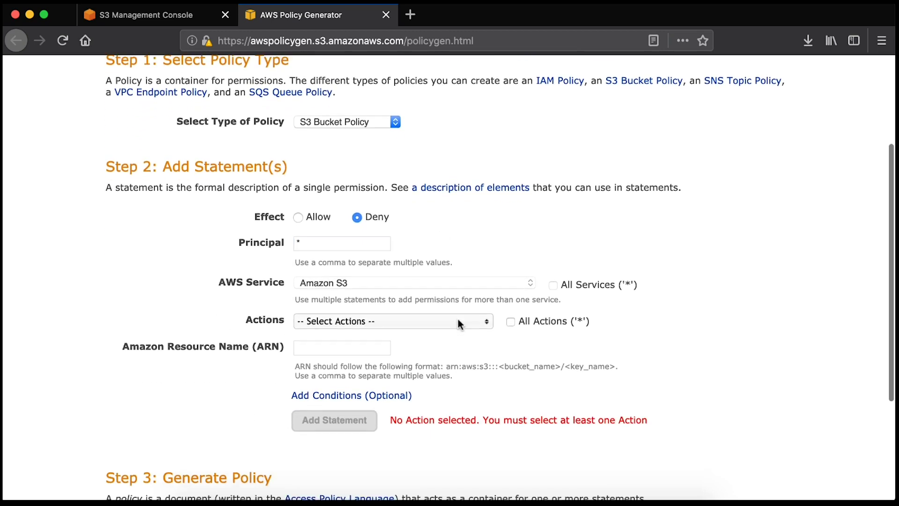
click(511, 316)
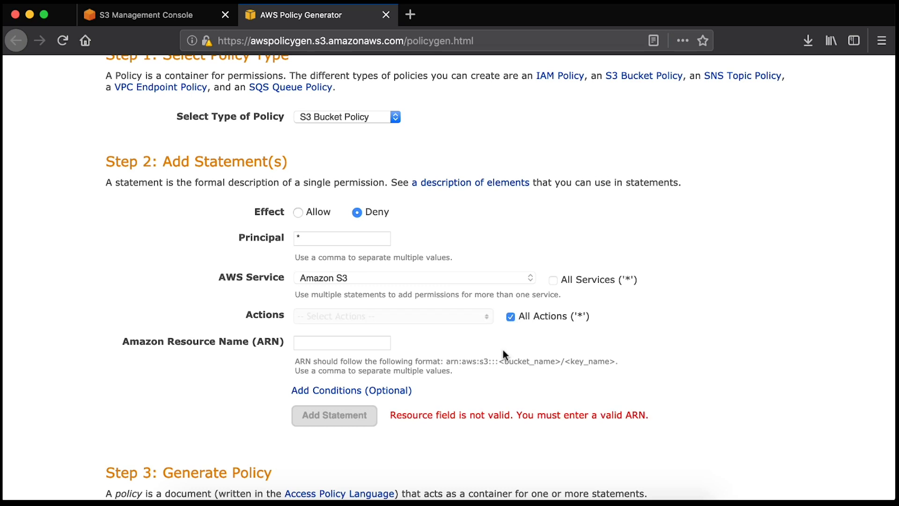
click(343, 342)
key(super+v)
scroll(435, 361, down, 2)
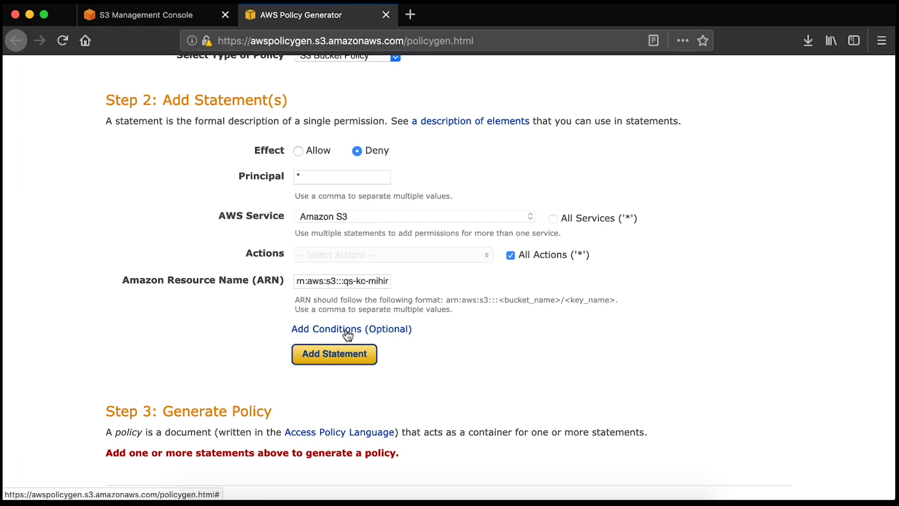
click(347, 331)
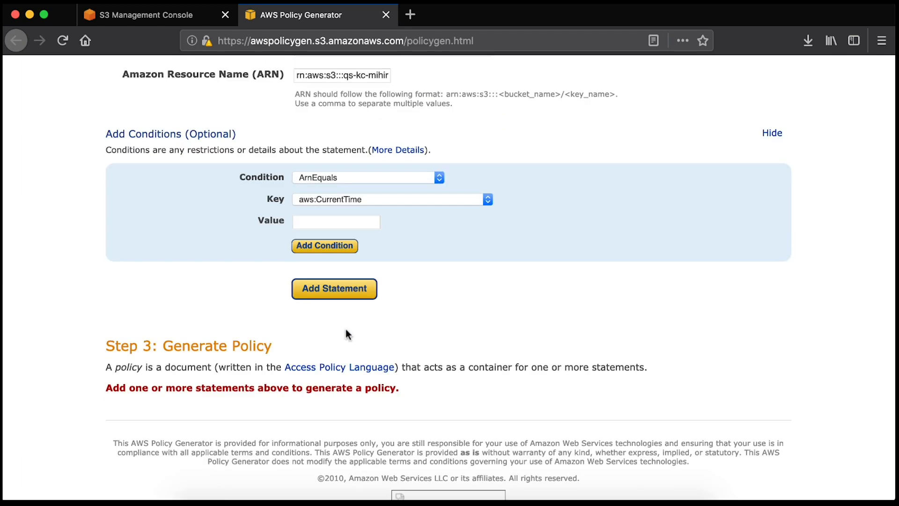
- Set the statement's condition to StringNotLike with key aws:userid
click(365, 177)
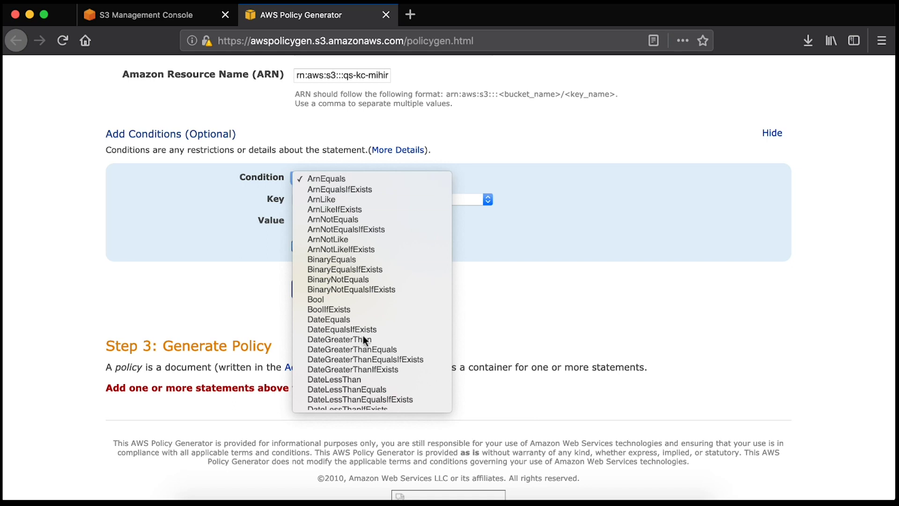
scroll(363, 334, down, 5)
click(356, 385)
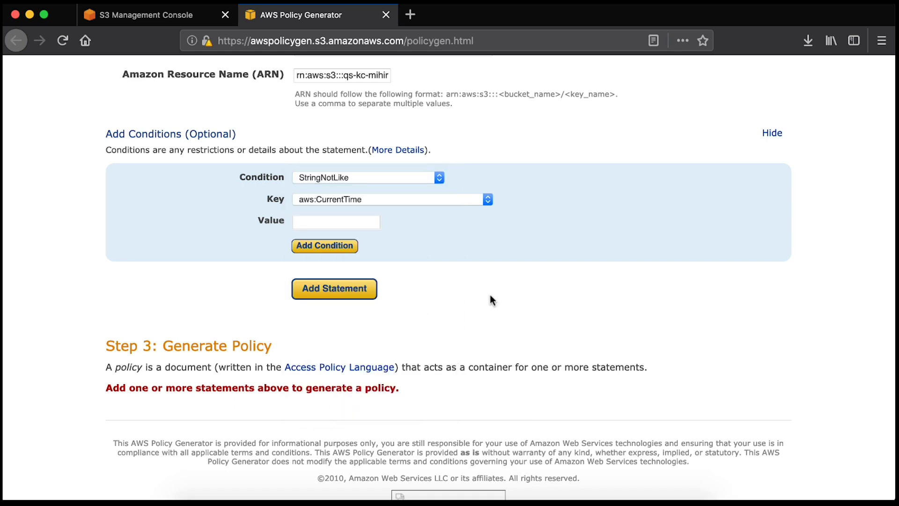
click(434, 199)
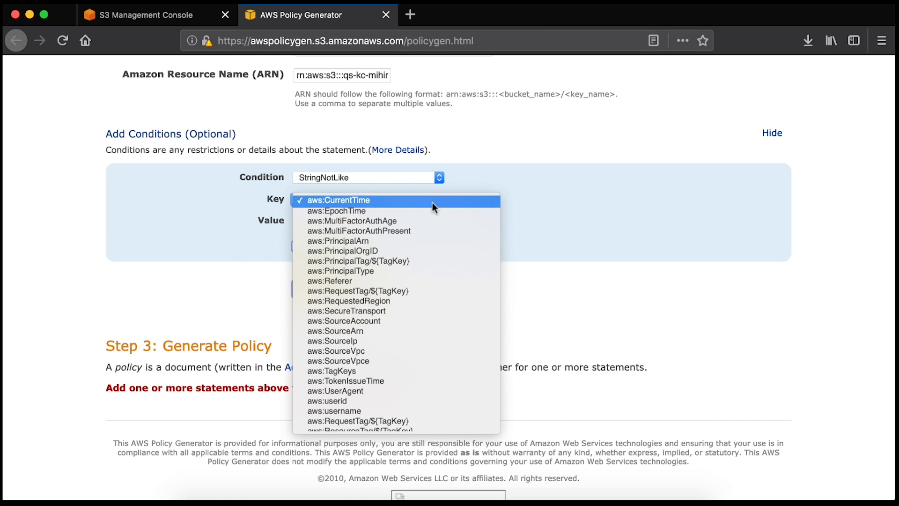
click(411, 401)
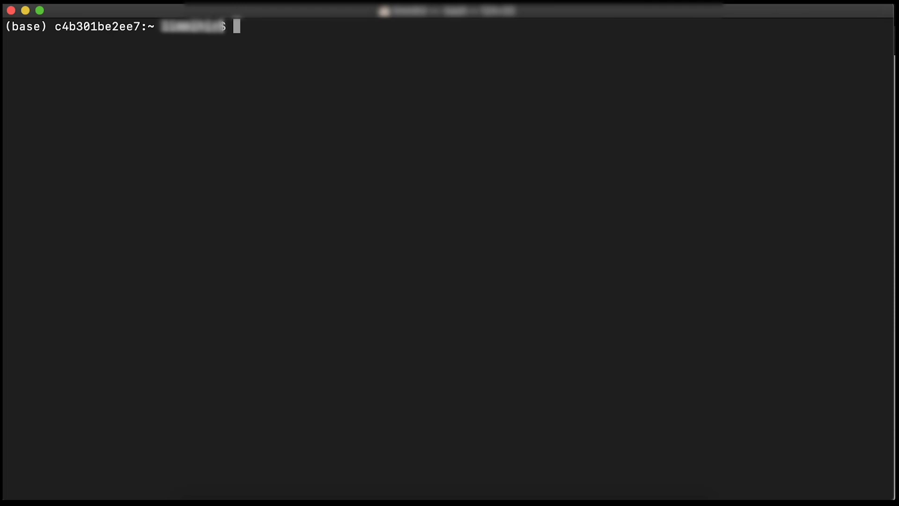
text(aws iam get-role --role-name aws-quicksight-service-role-v0 --query 'Role.RoleId')
- Fetch the RoleId of aws-quicksight-service-role-v0 with aws iam get-role in Terminal
key(Return)
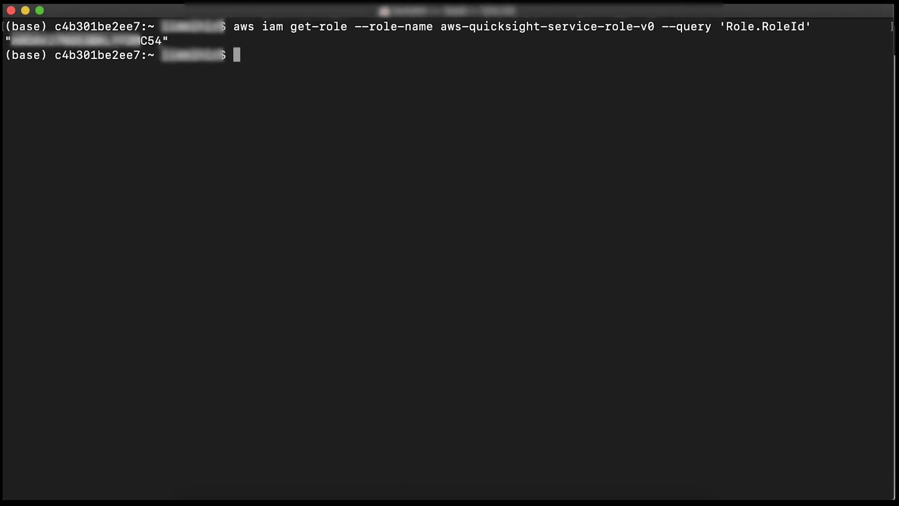
key(super+Tab)
- Enter the QuickSight role ID and the IAM user ID as the condition values
click(337, 221)
key(super+v)
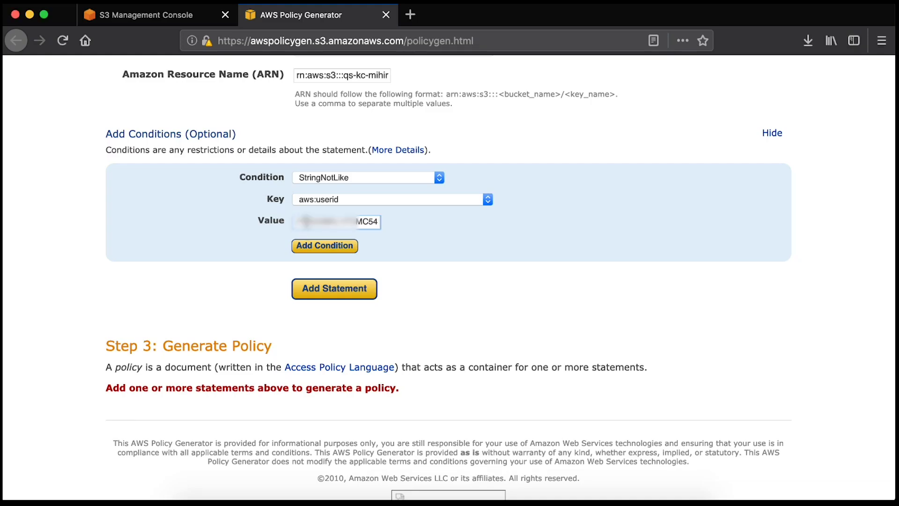
text(:*)
scroll(493, 260, down, 1)
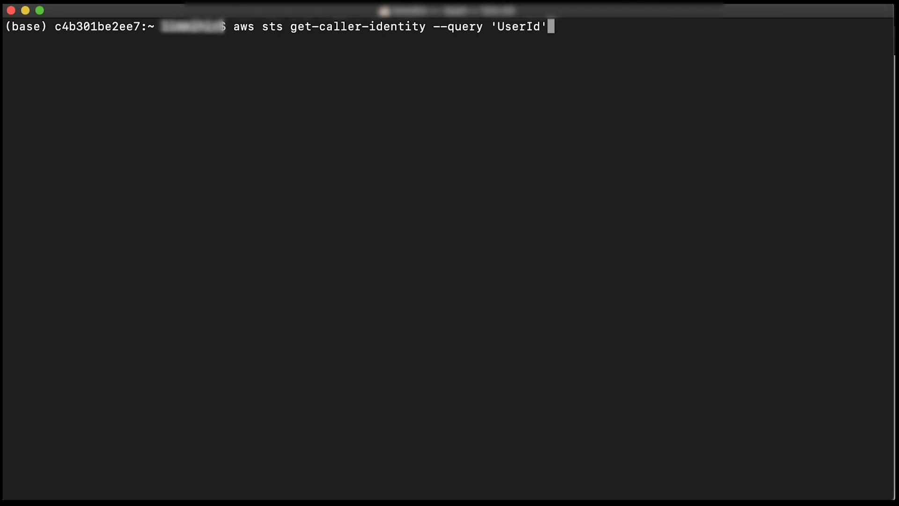
key(Return)
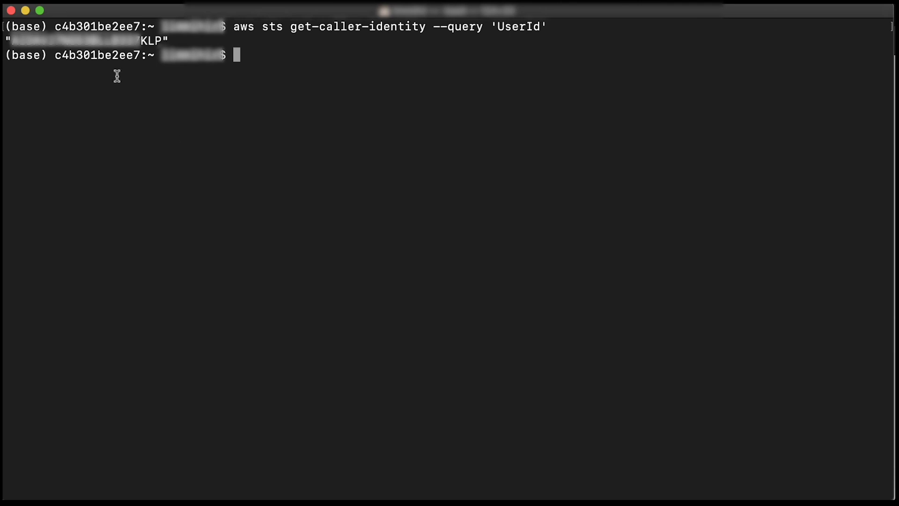
double_click(108, 43)
key(super+Tab)
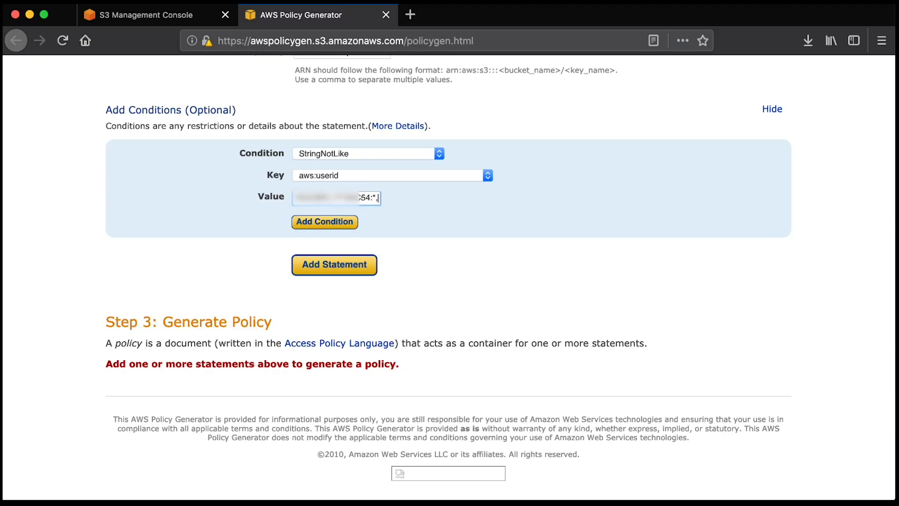
key(super+v)
- Add the condition and Deny statement, then generate and select the policy JSON
click(345, 222)
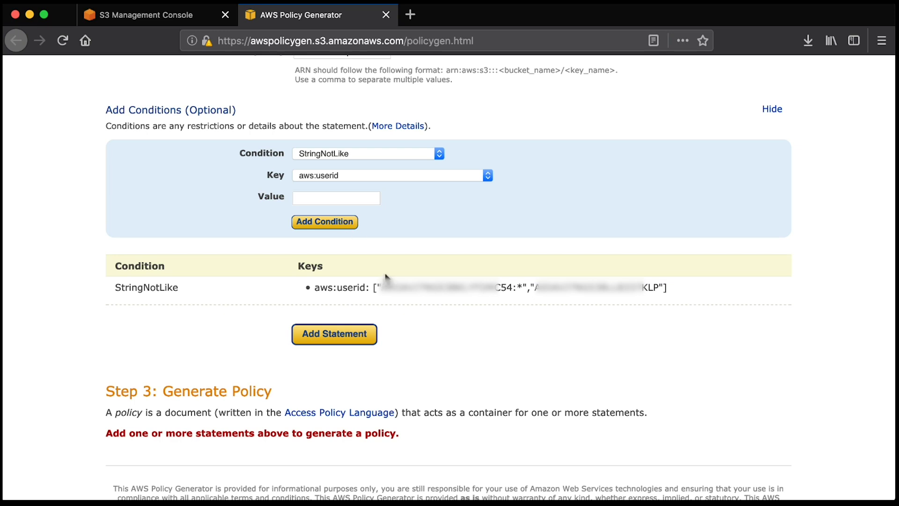
scroll(385, 277, down, 2)
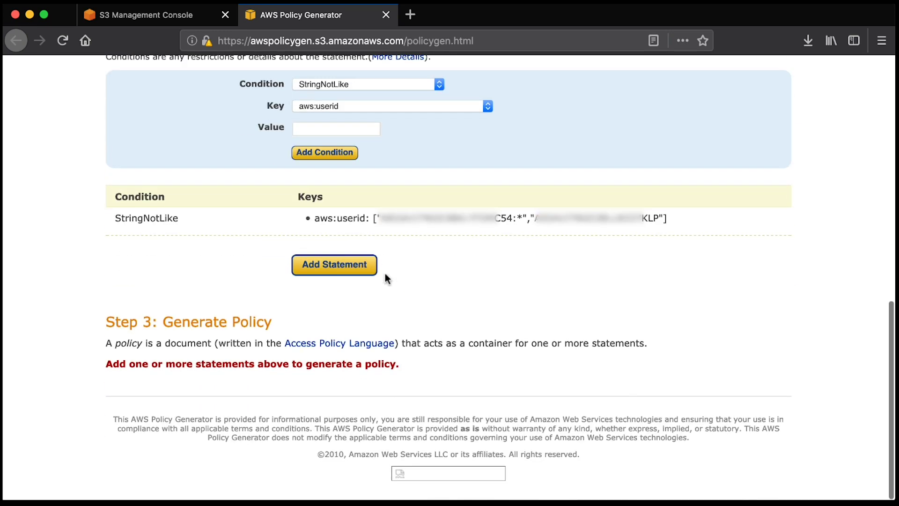
click(361, 267)
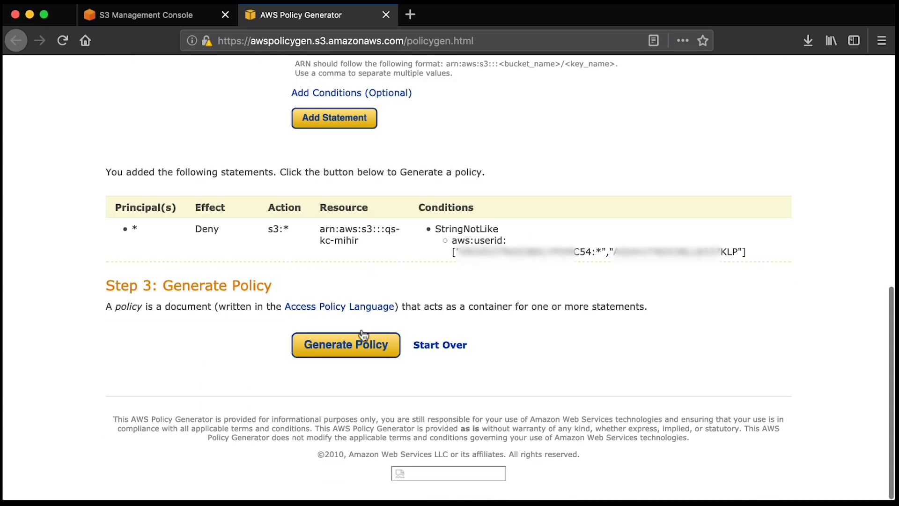
click(362, 346)
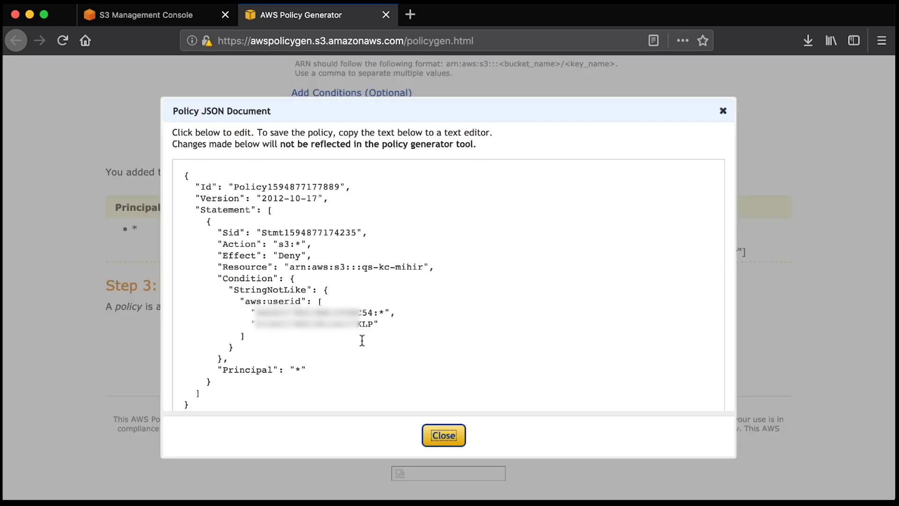
key(ctrl+a)
key(ctrl+c)
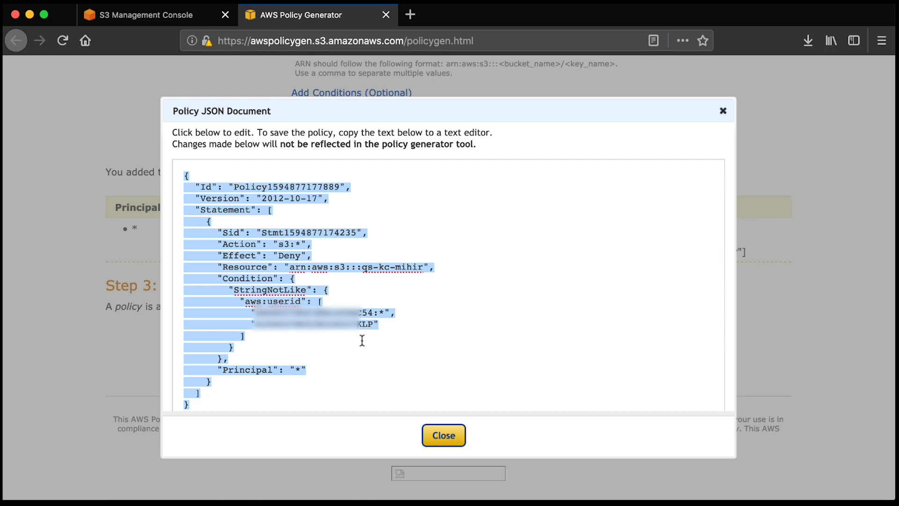
click(140, 12)
- Paste the generated JSON into the qs-kc-mihir bucket policy editor and save it
click(172, 205)
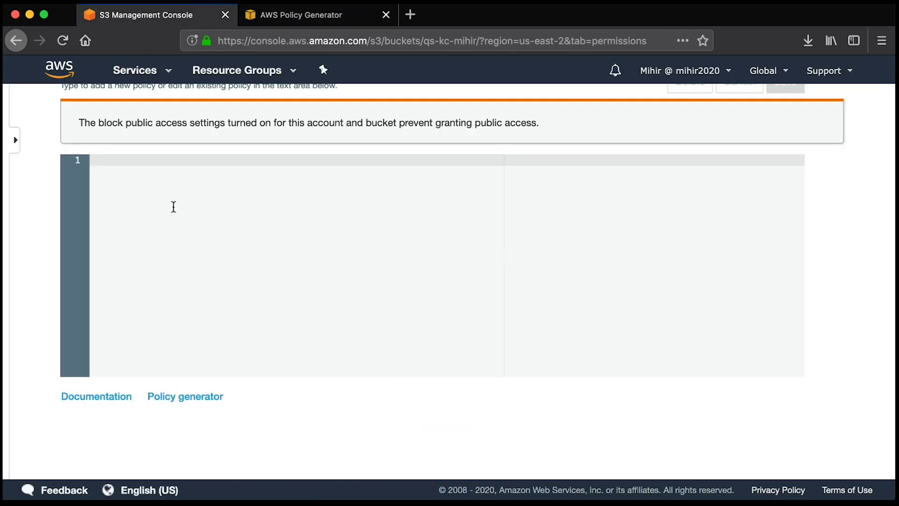
key(ctrl+v)
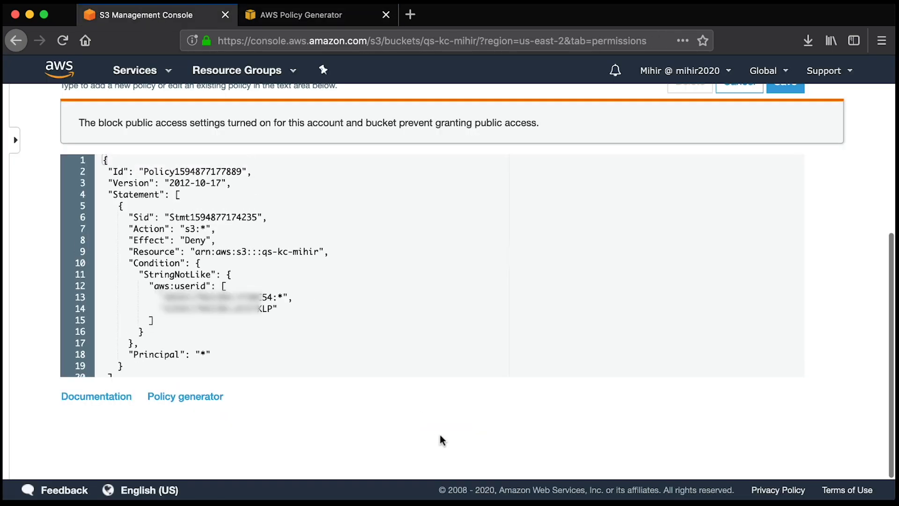
scroll(857, 285, up, 5)
scroll(856, 285, up, 1)
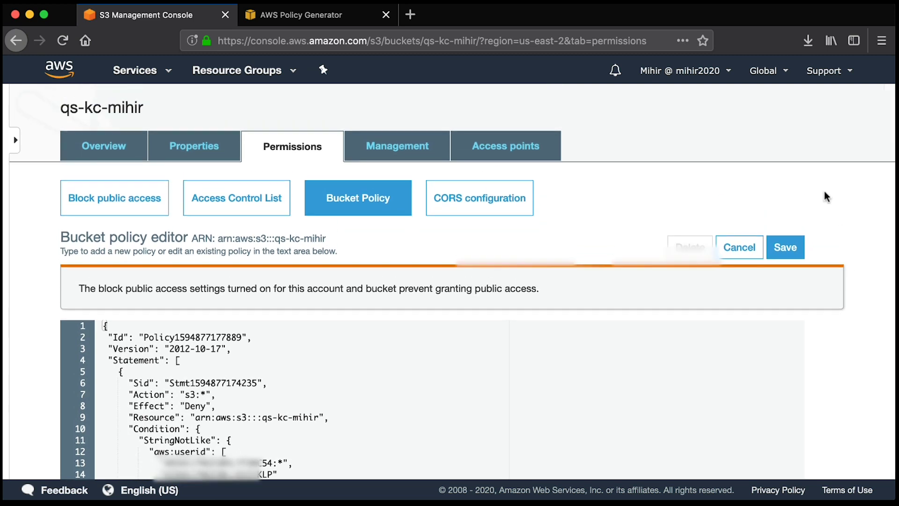
click(785, 247)
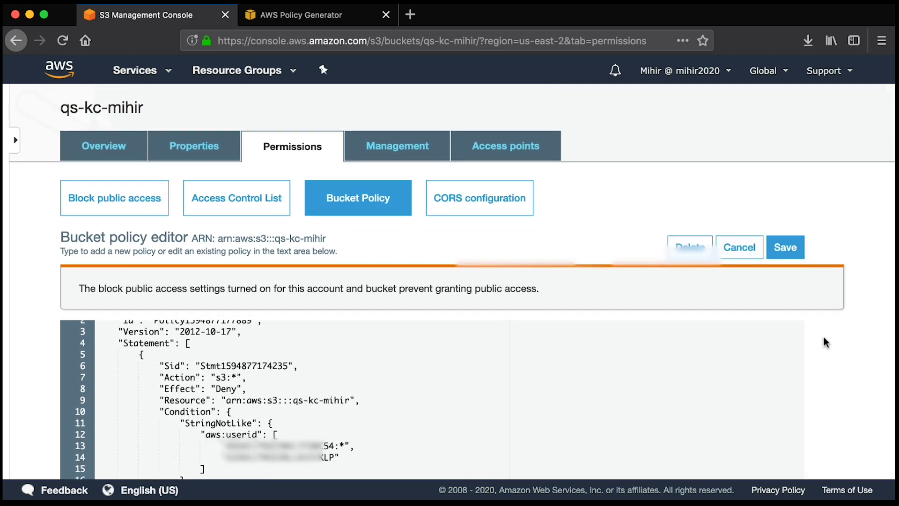
click(151, 70)
text(Q)
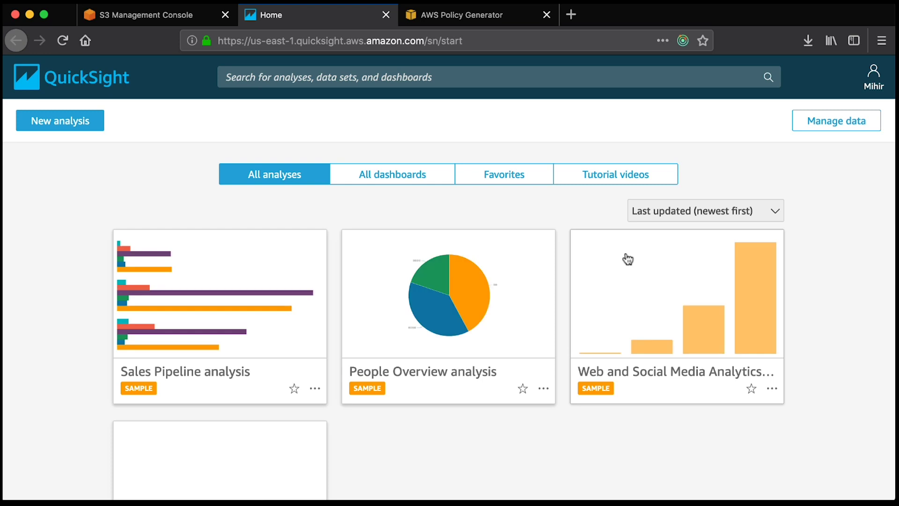
scroll(628, 259, down, 1)
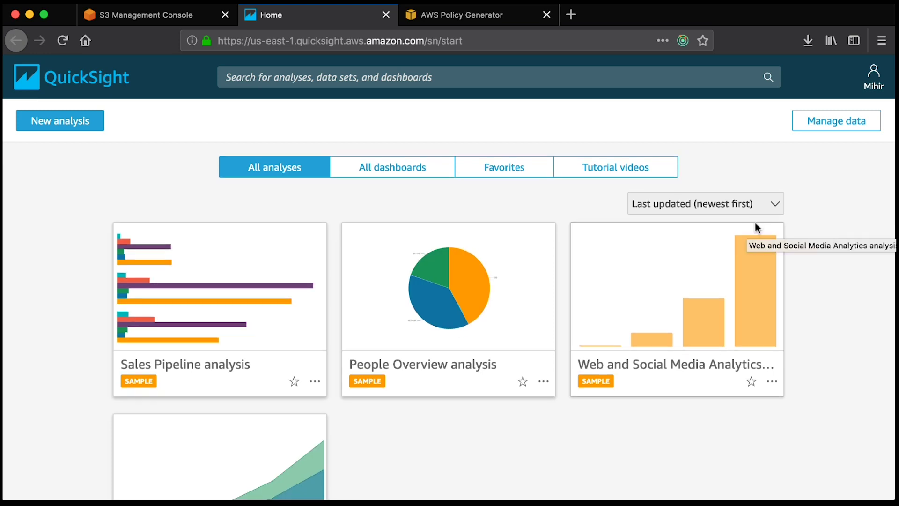
- Reach the Manage QuickSight admin page from the profile menu and open Security & permissions
click(873, 78)
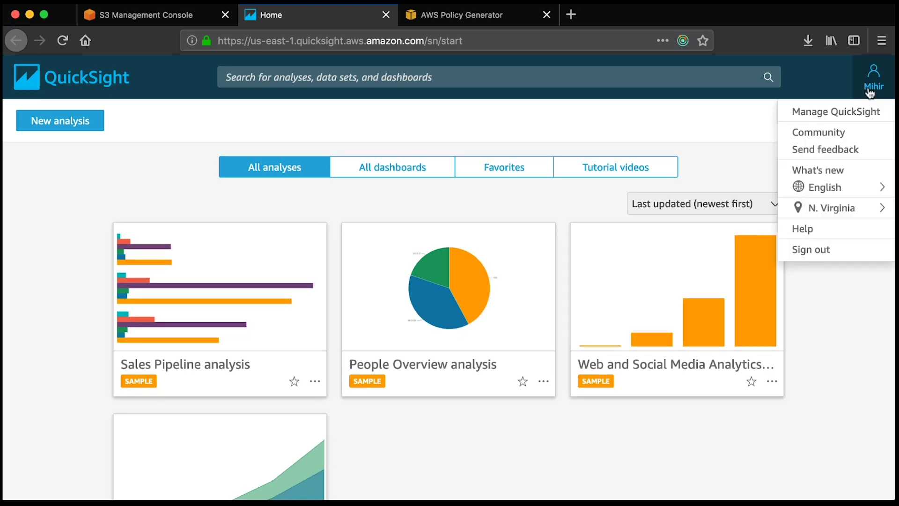
click(743, 209)
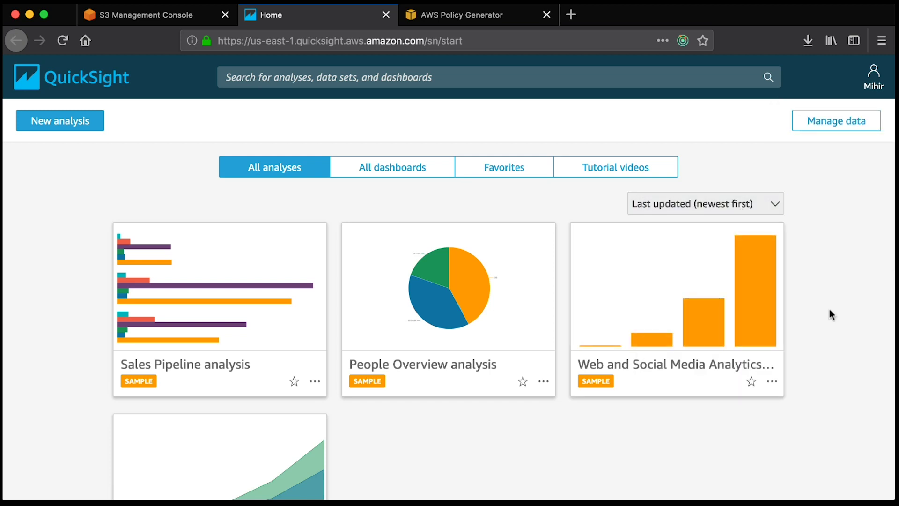
click(873, 86)
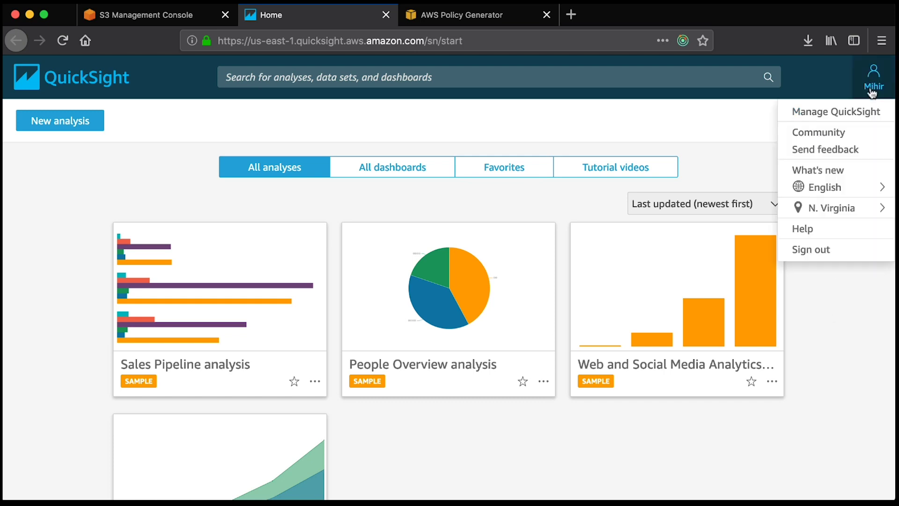
click(835, 111)
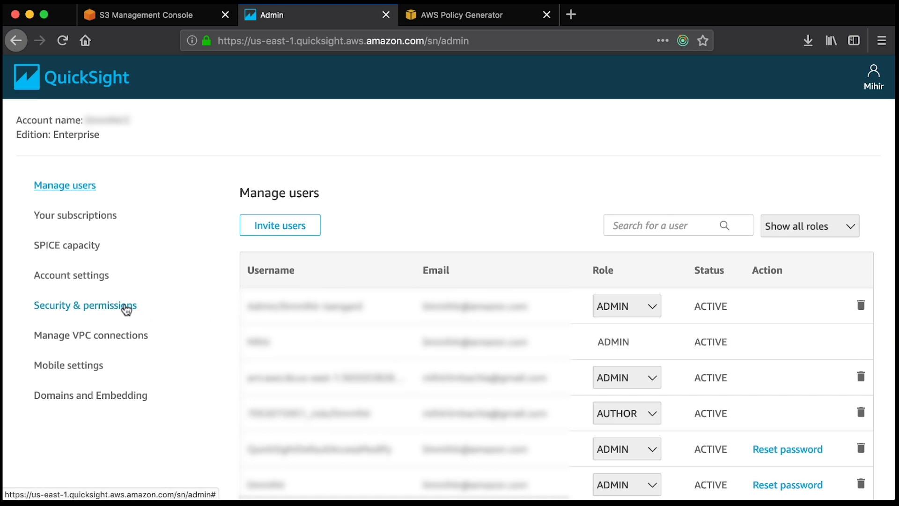
click(123, 306)
scroll(232, 330, down, 5)
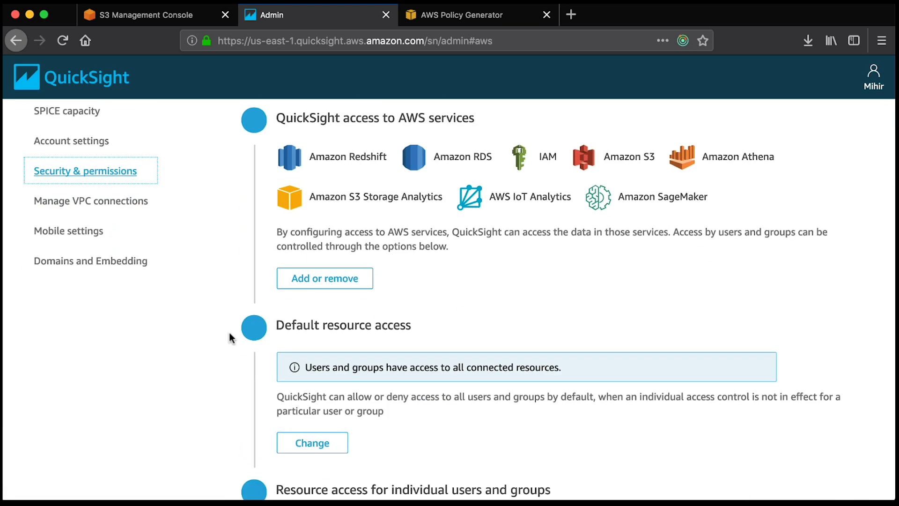
- Edit QuickSight's access to AWS services and show the Amazon S3 details
click(304, 280)
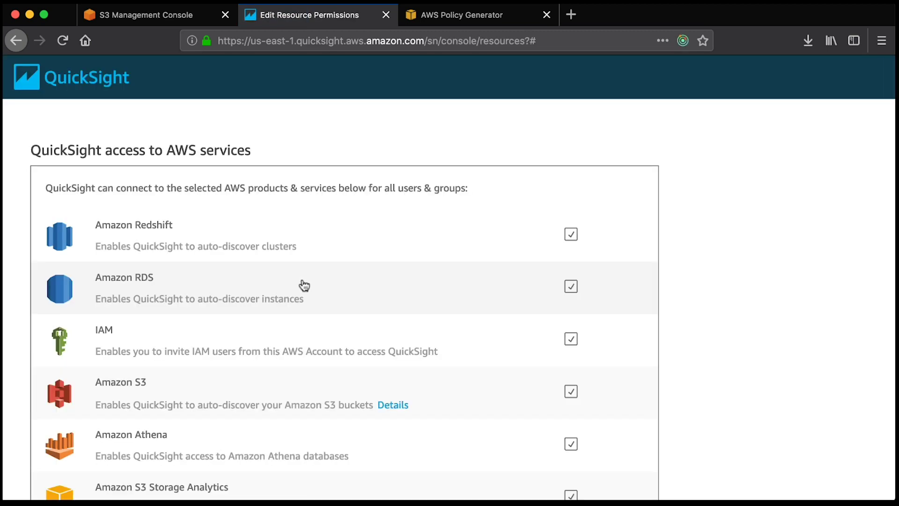
scroll(302, 281, down, 5)
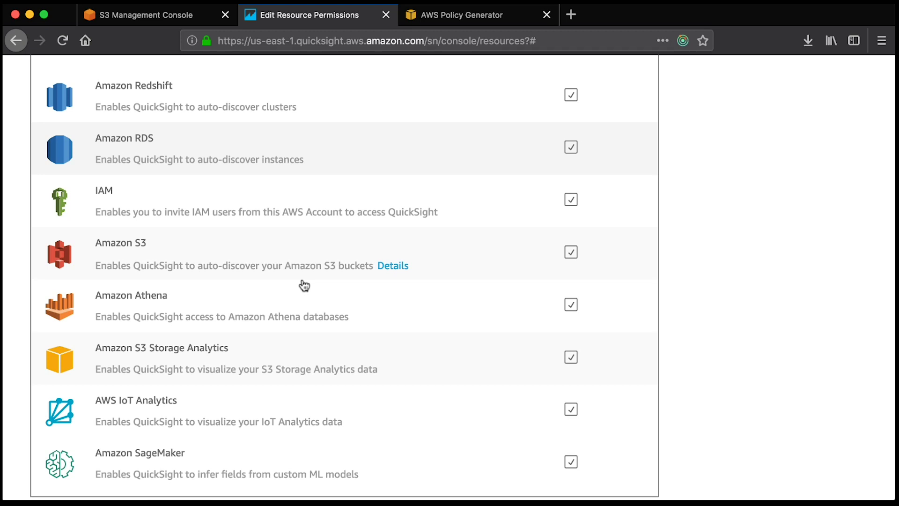
scroll(305, 285, up, 2)
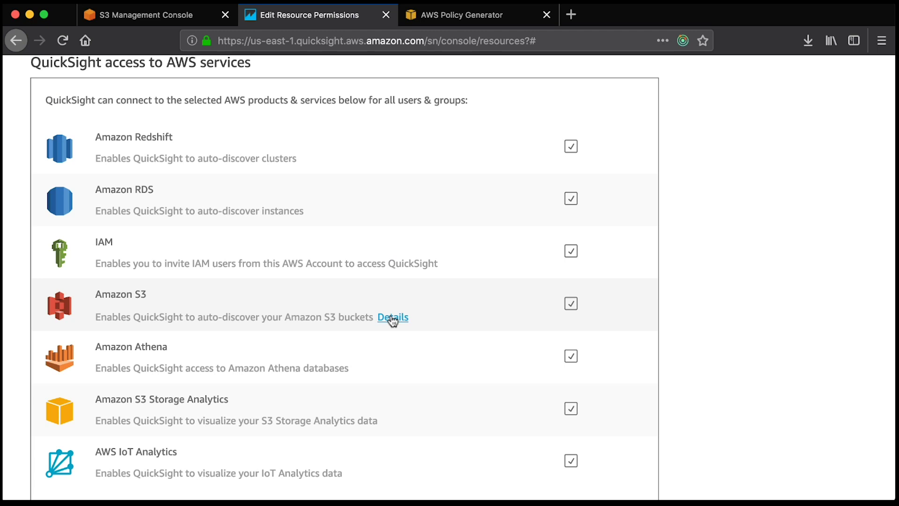
click(393, 318)
- Select the qs-kc-mihir bucket for QuickSight S3 access and update the permissions
click(148, 357)
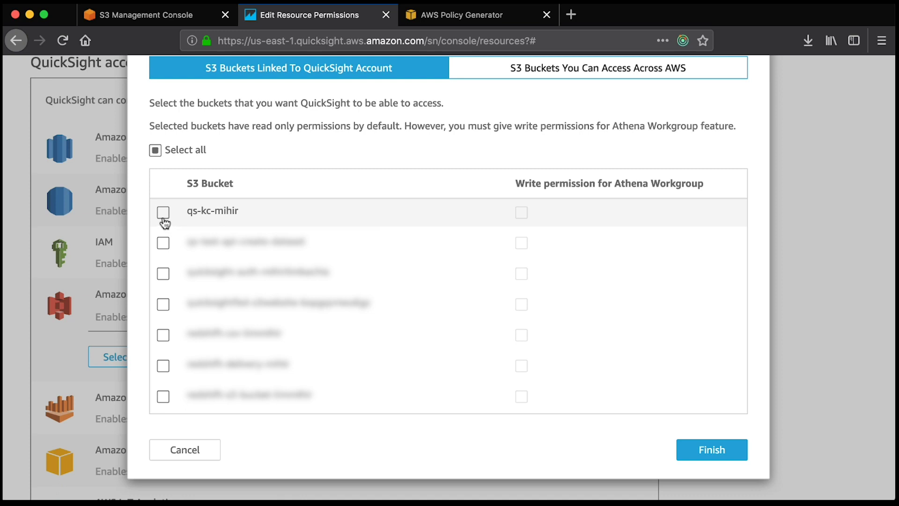
click(163, 213)
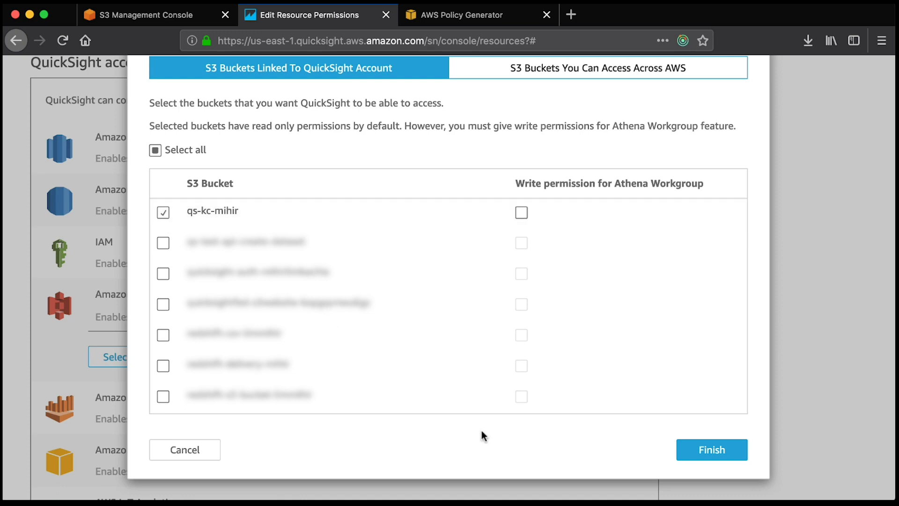
scroll(482, 436, down, 3)
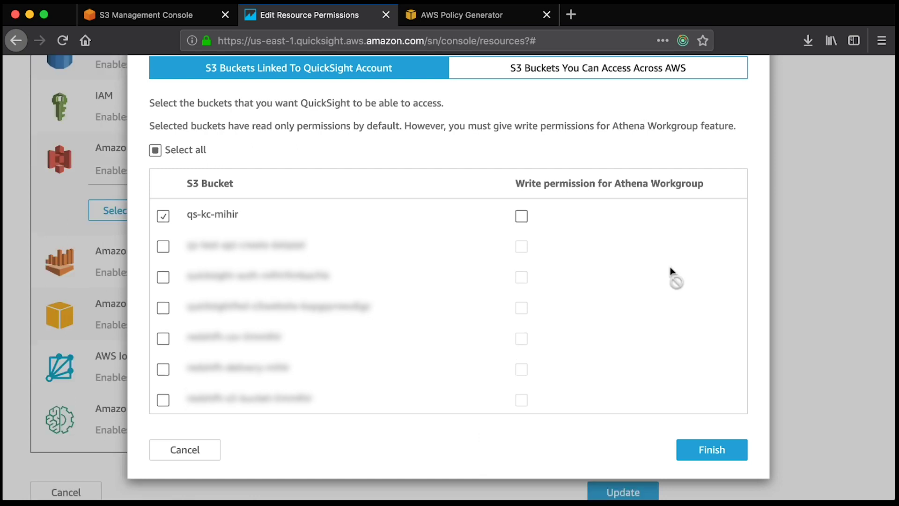
click(718, 451)
scroll(718, 451, down, 2)
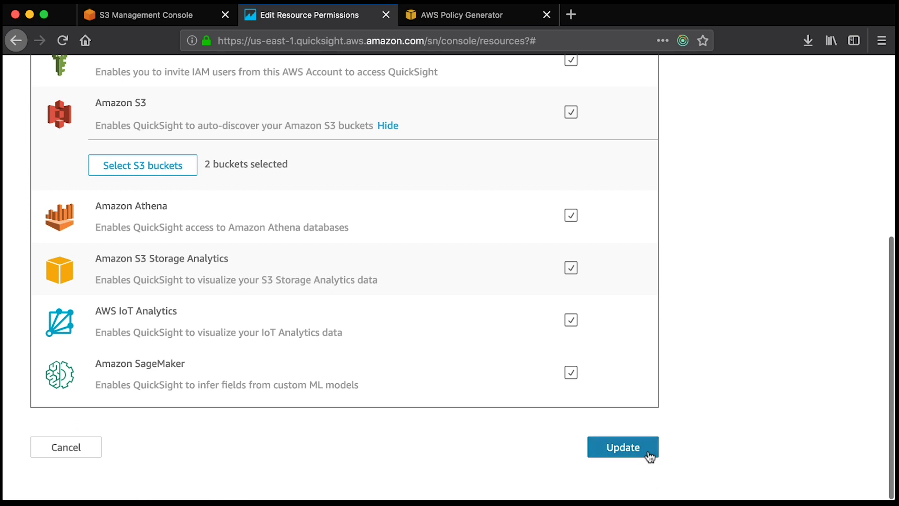
click(649, 454)
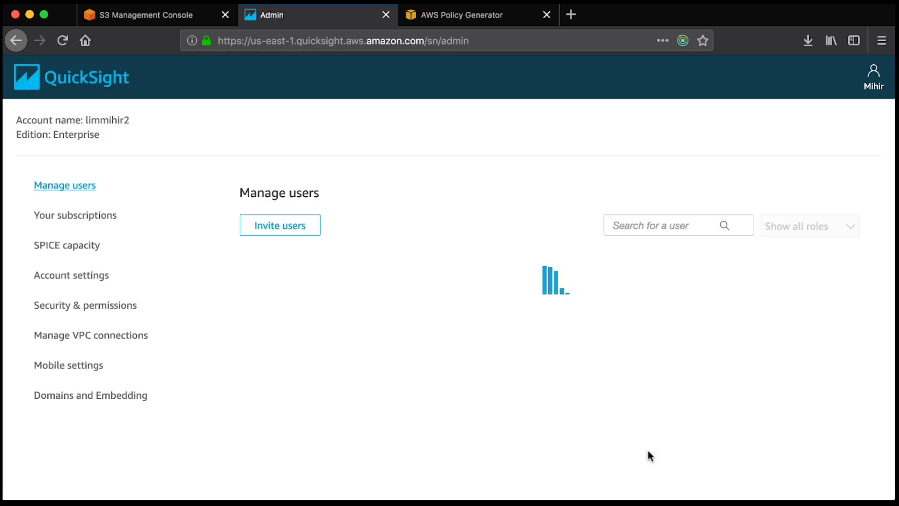
scroll(648, 456, down, 2)
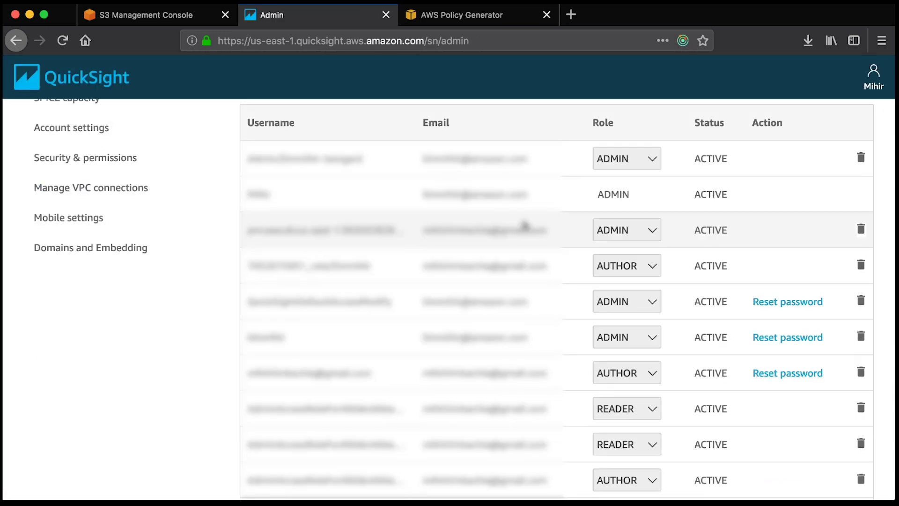